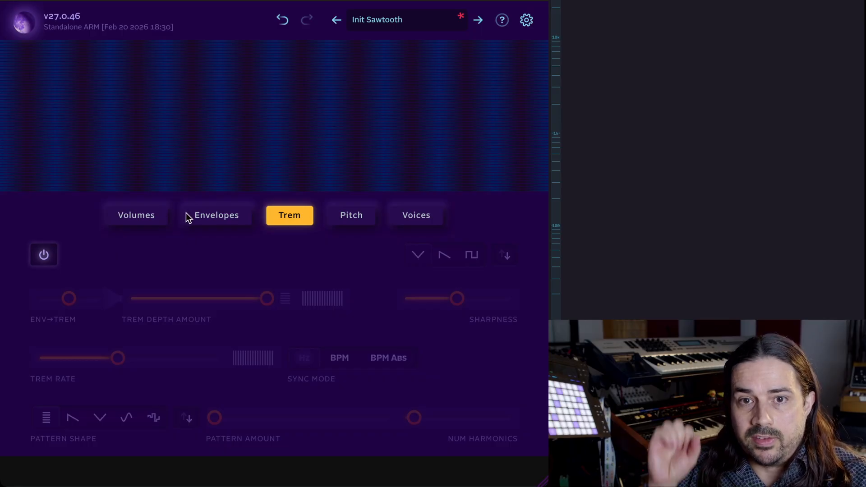
# Open the envelope settings and set the Offset to about 2.56 s.
pyautogui.click(206, 215)
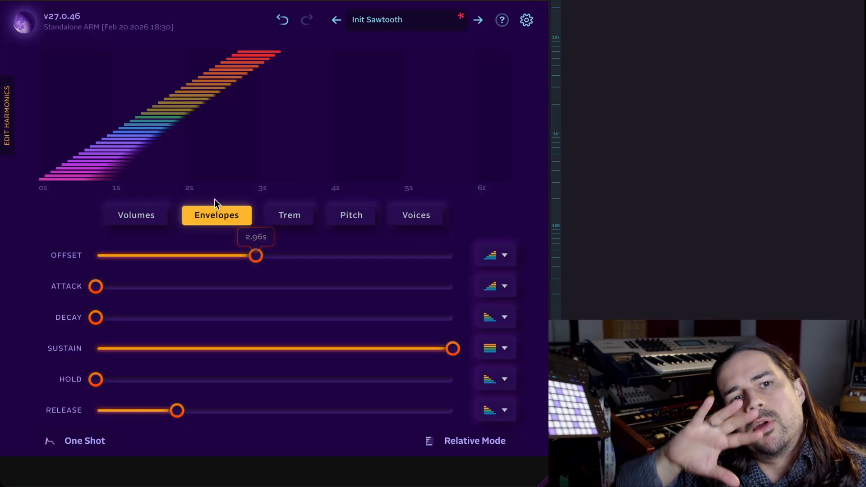
pyautogui.click(277, 256)
pyautogui.moveTo(277, 256); pyautogui.dragTo(247, 265)
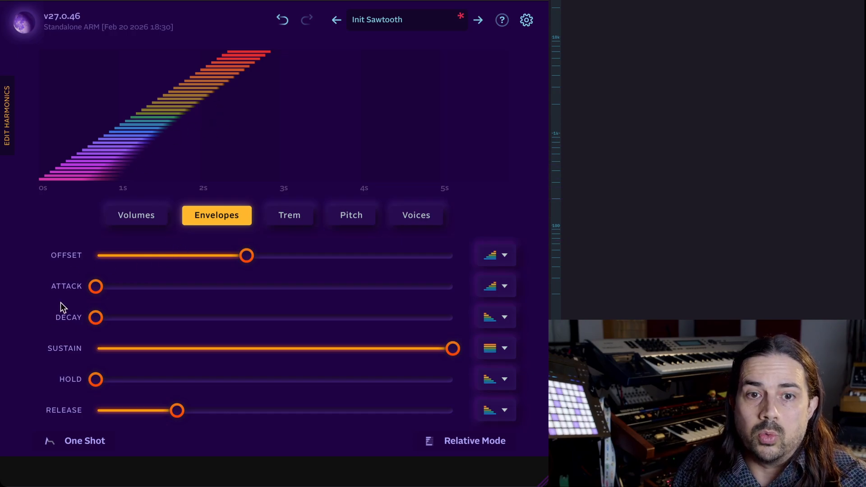
pyautogui.moveTo(101, 284); pyautogui.dragTo(58, 268)
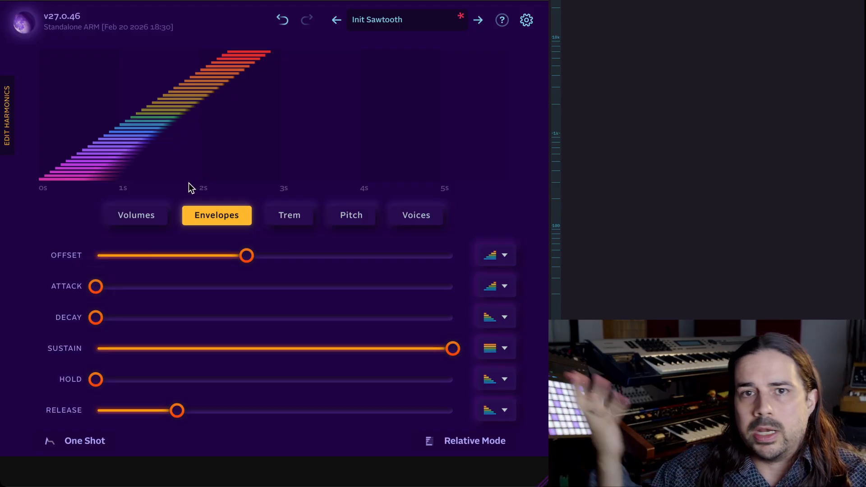
# Temporarily lower the middle harmonics' volumes and compare the result on the envelope display.
pyautogui.click(148, 217)
pyautogui.moveTo(206, 301)
pyautogui.mouseDown()
pyautogui.moveTo(201, 397)
pyautogui.moveTo(321, 406)
pyautogui.mouseUp()
pyautogui.click(223, 216)
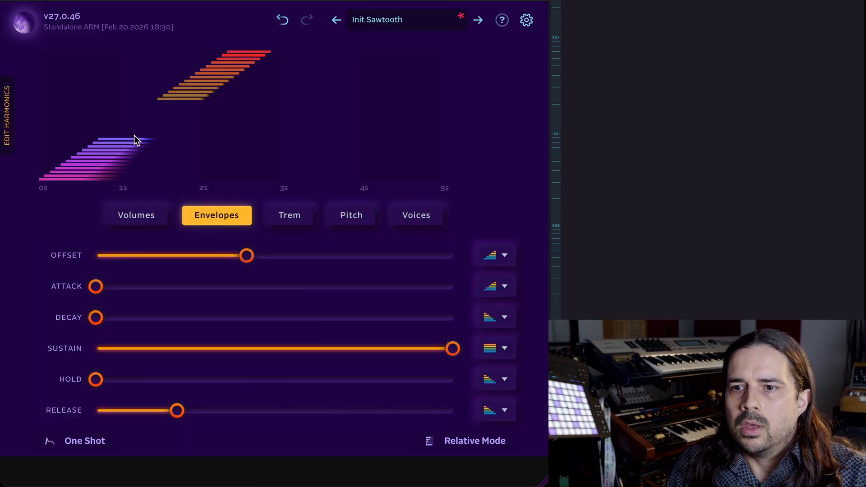
pyautogui.click(133, 216)
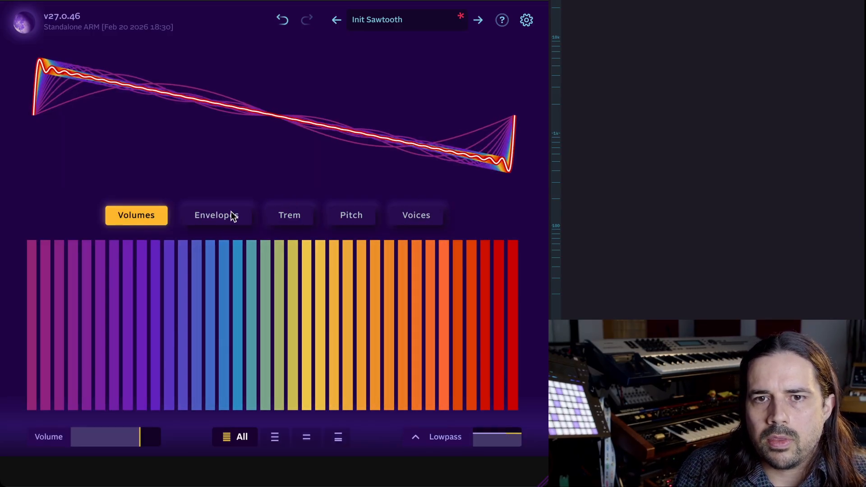
pyautogui.click(233, 216)
# Set the Offset to 0.94 s.
pyautogui.moveTo(247, 253)
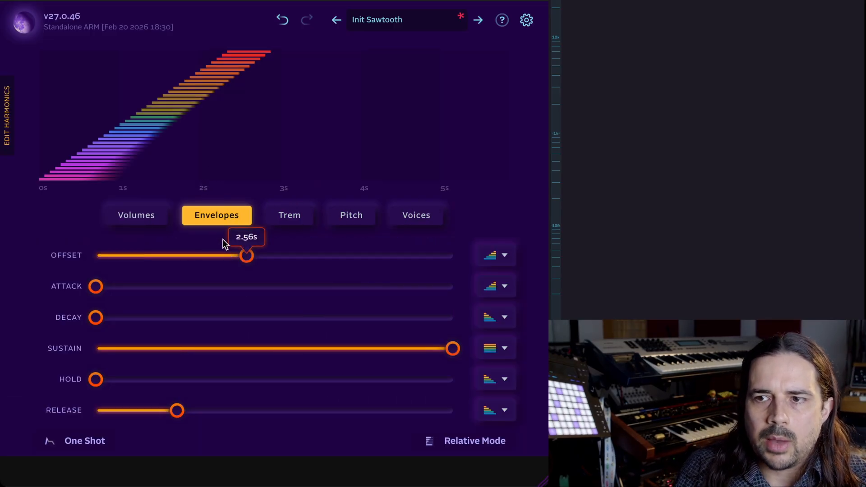
pyautogui.moveTo(247, 254); pyautogui.dragTo(410, 259)
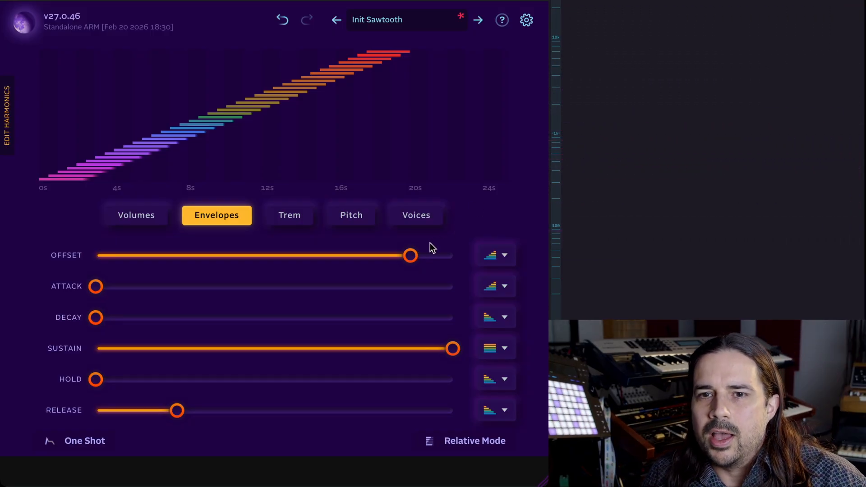
pyautogui.moveTo(403, 258); pyautogui.dragTo(190, 260)
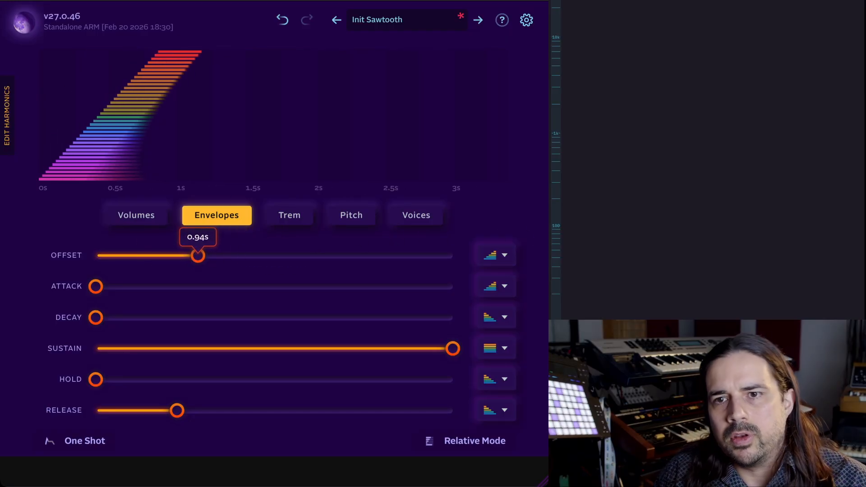
# Set the Offset curve shape to Outside In with a curve value of 6.67.
pyautogui.click(493, 258)
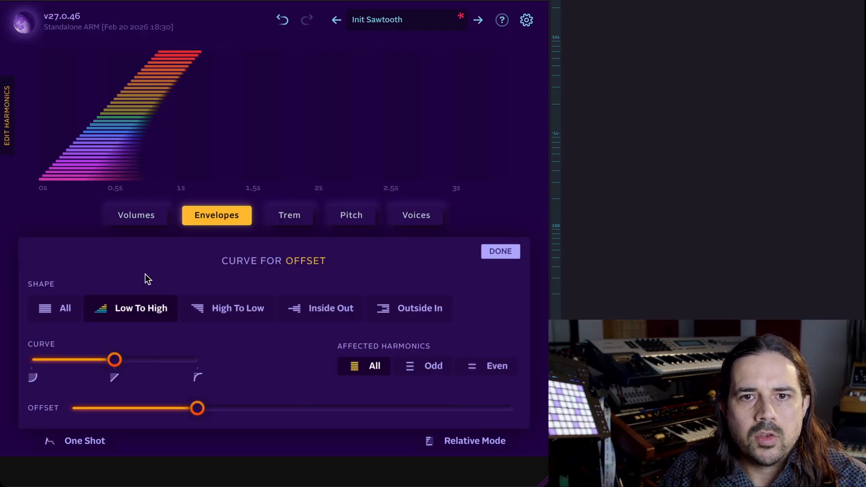
pyautogui.click(197, 311)
pyautogui.click(304, 310)
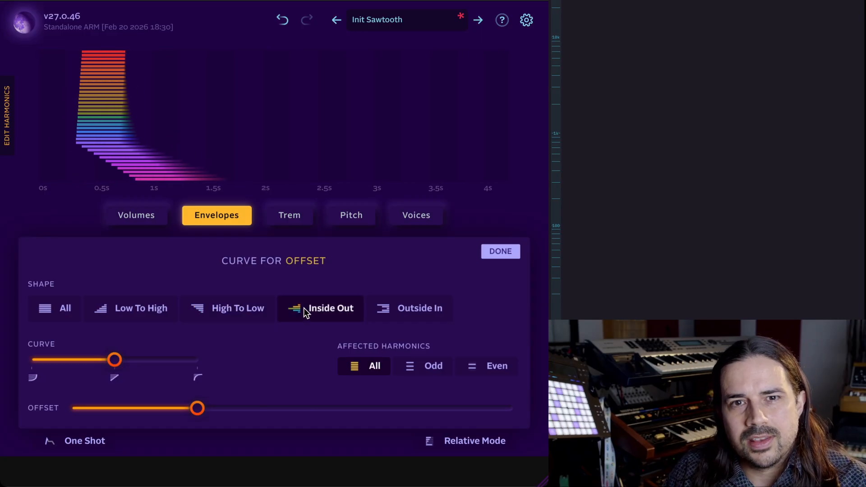
pyautogui.click(408, 302)
pyautogui.moveTo(114, 359); pyautogui.dragTo(184, 329)
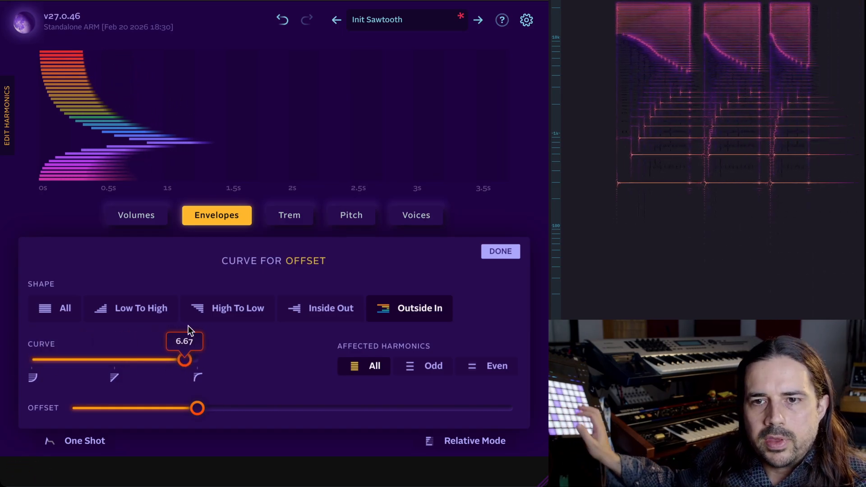
# Restrict the Offset curve to the even harmonics and close the curve editor.
pyautogui.click(414, 366)
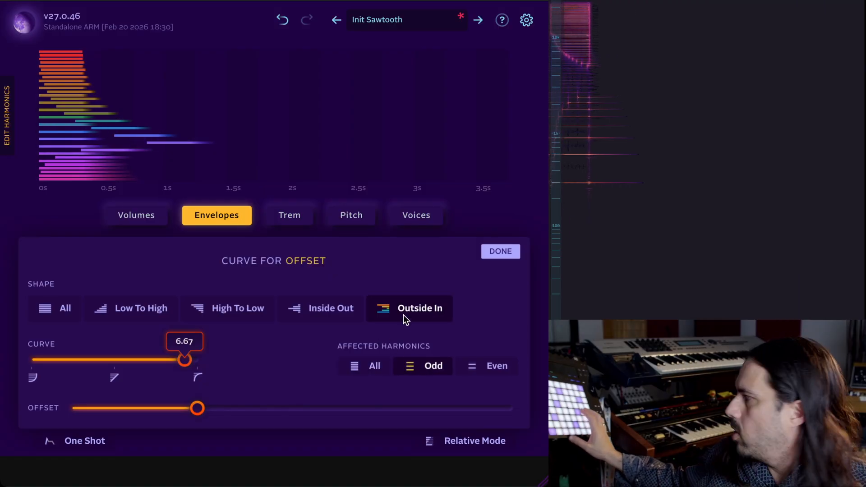
pyautogui.click(483, 365)
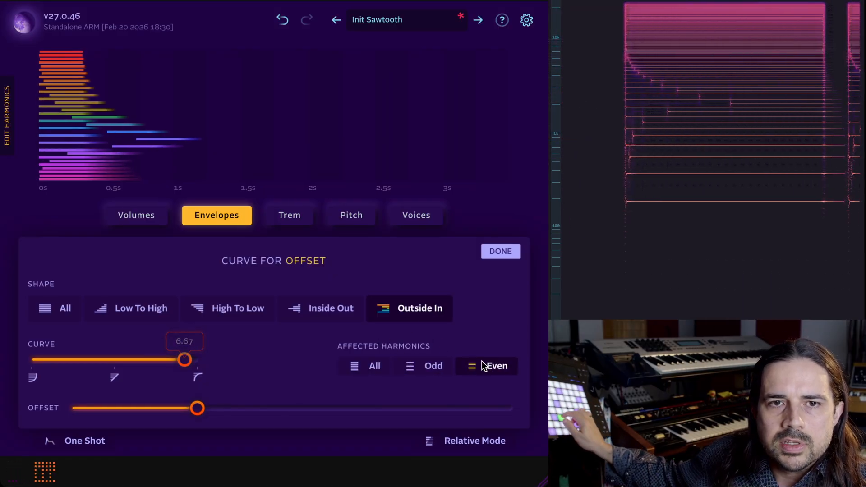
pyautogui.click(495, 252)
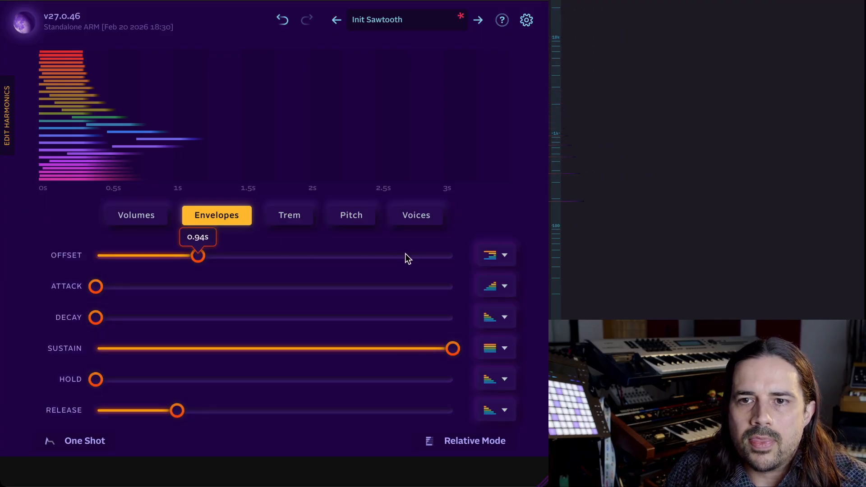
# Change the Offset curve shape to All and close the curve editor.
pyautogui.click(490, 256)
pyautogui.click(51, 308)
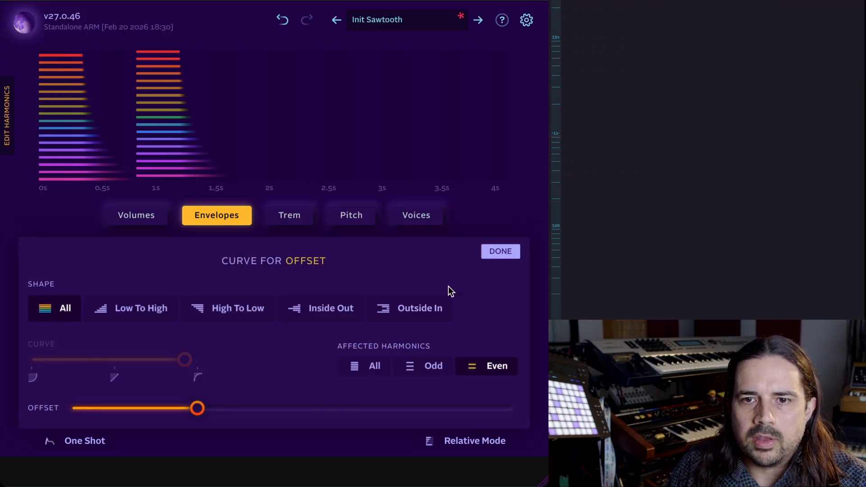
pyautogui.click(503, 252)
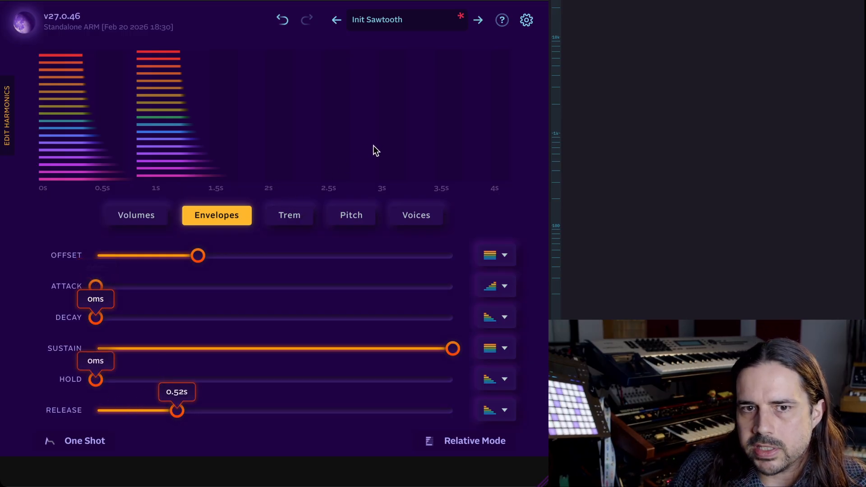
# Audition each Sustain curve shape, ending on Outside In, and close the curve editor.
pyautogui.click(488, 345)
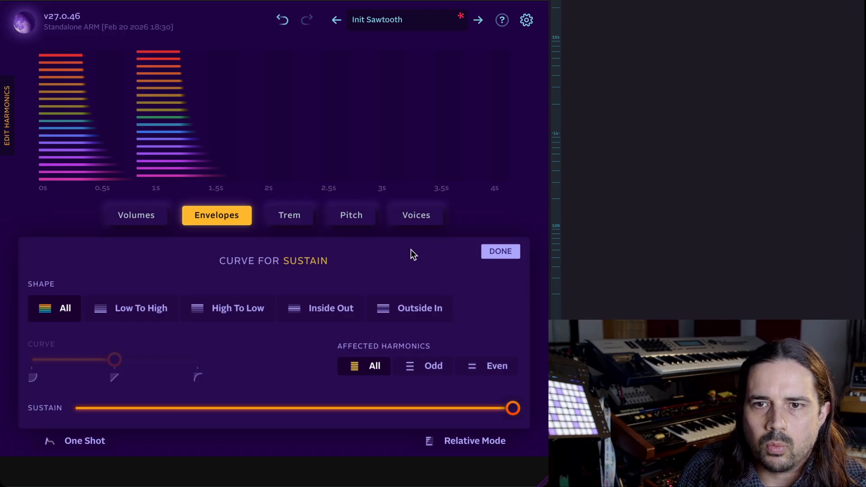
pyautogui.click(144, 309)
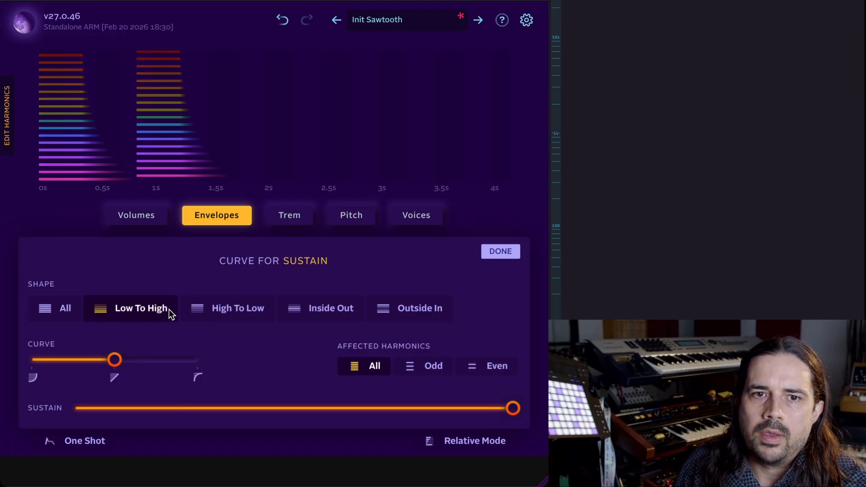
pyautogui.click(209, 309)
pyautogui.click(161, 311)
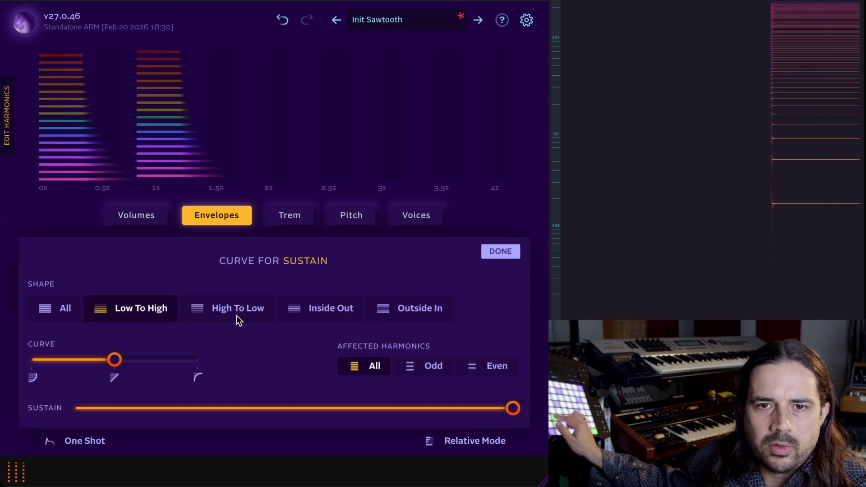
pyautogui.click(222, 309)
pyautogui.click(317, 308)
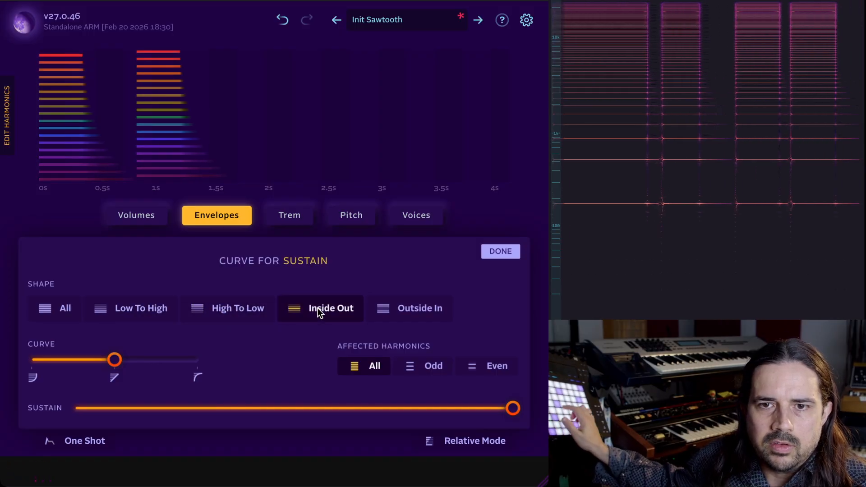
pyautogui.click(415, 302)
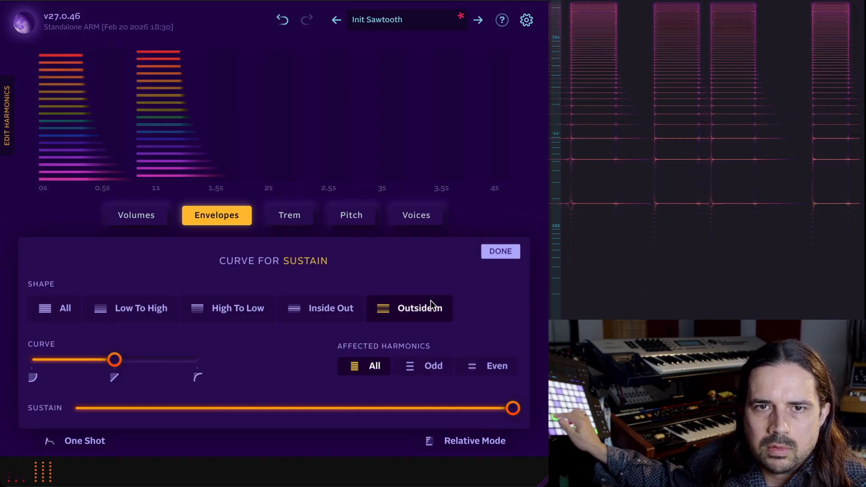
pyautogui.click(501, 249)
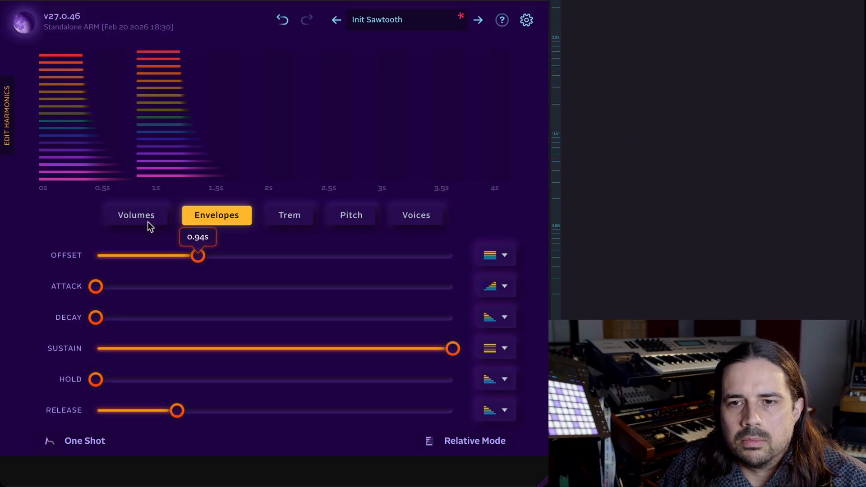
# Reload the Init Sawtooth preset to discard the changes.
pyautogui.moveTo(96, 380); pyautogui.dragTo(74, 380)
pyautogui.click(414, 21)
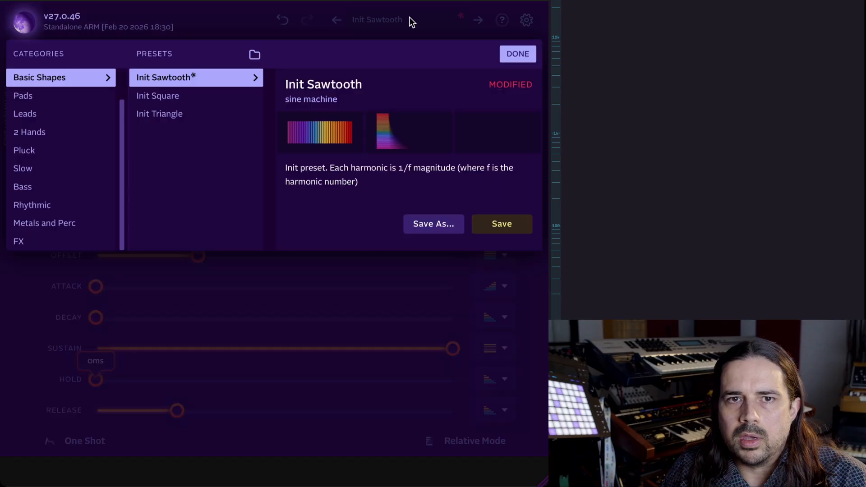
pyautogui.click(196, 72)
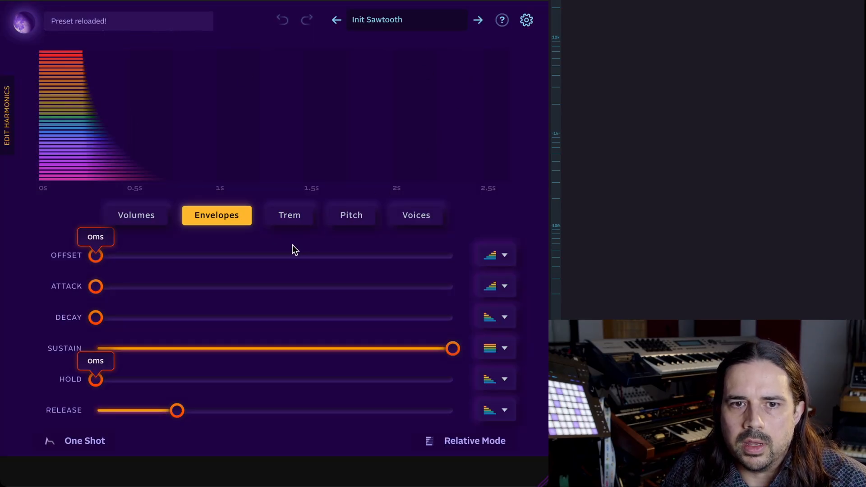
# Set Release to 0 ms, Hold to about 5.26 s and Offset to about 1.72 s.
pyautogui.moveTo(95, 255); pyautogui.dragTo(165, 256)
pyautogui.moveTo(176, 411); pyautogui.dragTo(96, 411)
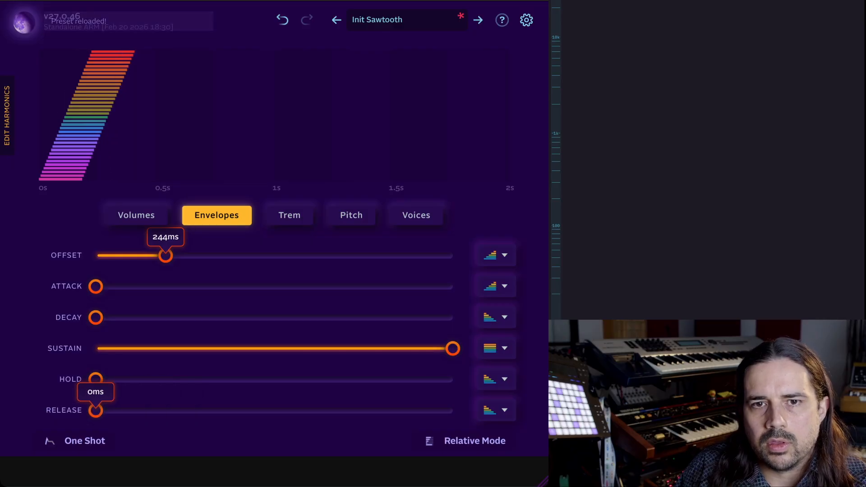
pyautogui.moveTo(172, 250); pyautogui.dragTo(240, 252)
pyautogui.moveTo(96, 379); pyautogui.dragTo(296, 380)
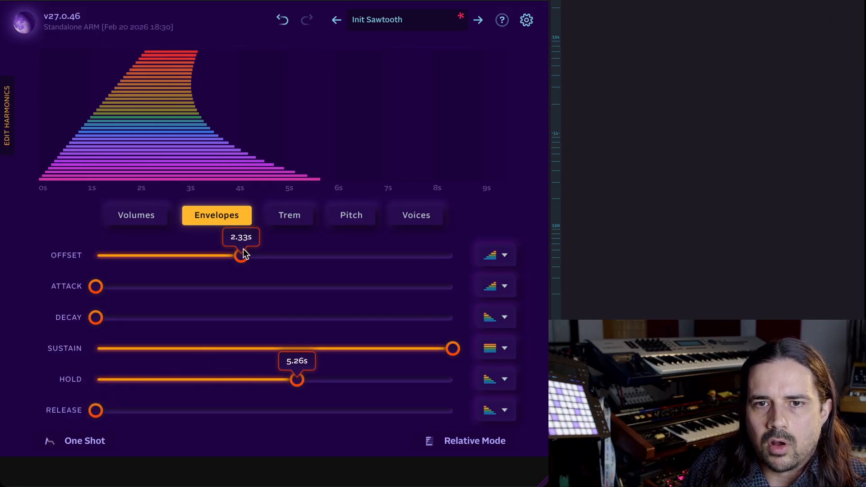
pyautogui.moveTo(241, 255); pyautogui.dragTo(224, 256)
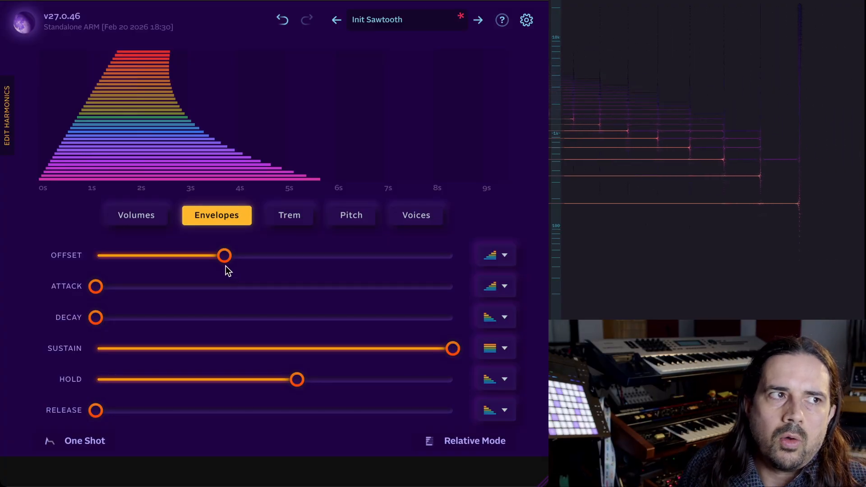
# Shorten the Hold and set the Offset to about 404 ms.
pyautogui.moveTo(225, 265)
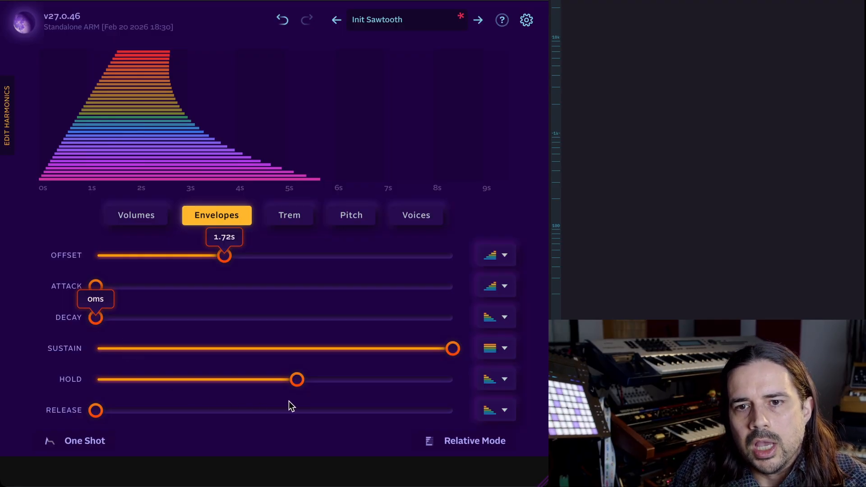
pyautogui.moveTo(296, 379); pyautogui.dragTo(259, 379)
pyautogui.click(213, 255)
pyautogui.moveTo(214, 256); pyautogui.dragTo(174, 255)
pyautogui.moveTo(259, 379); pyautogui.dragTo(217, 383)
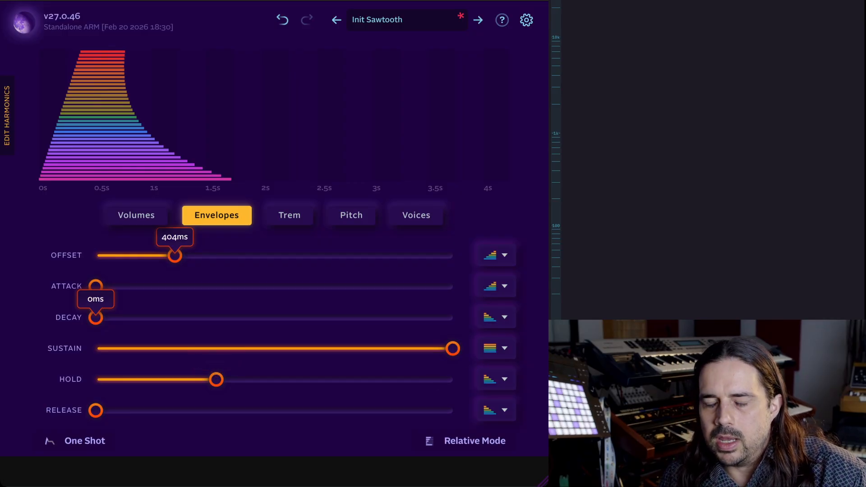
# Build a pluck envelope: zero Offset, Hold, Sustain and Release, and raise Decay.
pyautogui.moveTo(154, 254); pyautogui.dragTo(57, 305)
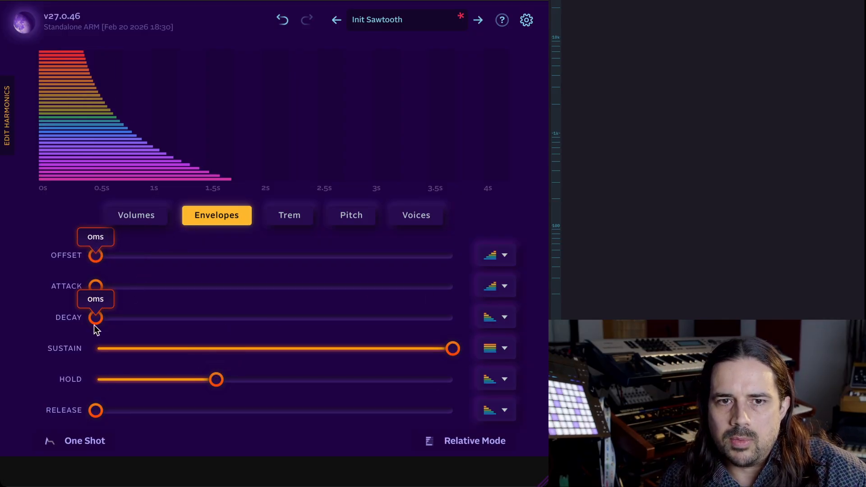
pyautogui.moveTo(186, 382); pyautogui.dragTo(57, 356)
pyautogui.moveTo(205, 315); pyautogui.dragTo(95, 348)
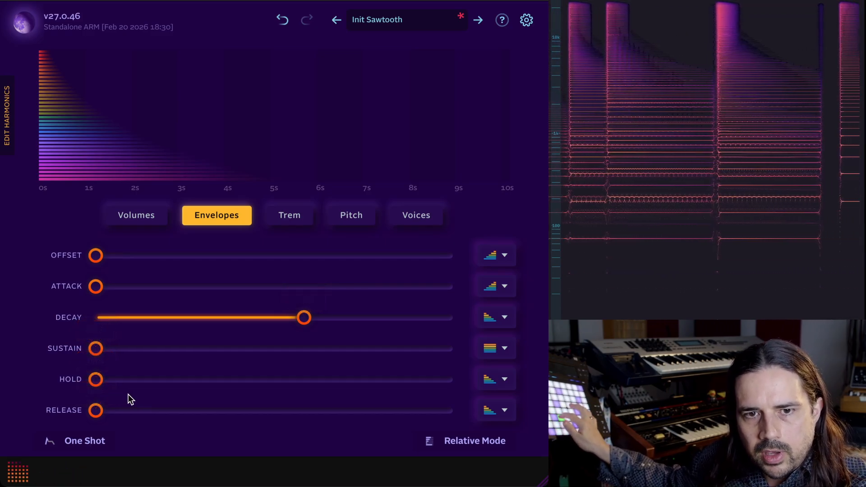
pyautogui.moveTo(117, 420); pyautogui.dragTo(95, 410)
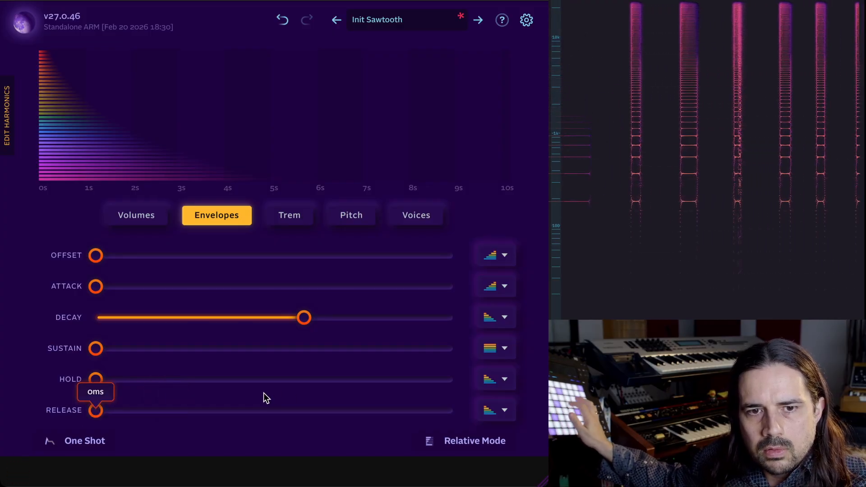
# Set the Release to about 1 s.
pyautogui.click(193, 411)
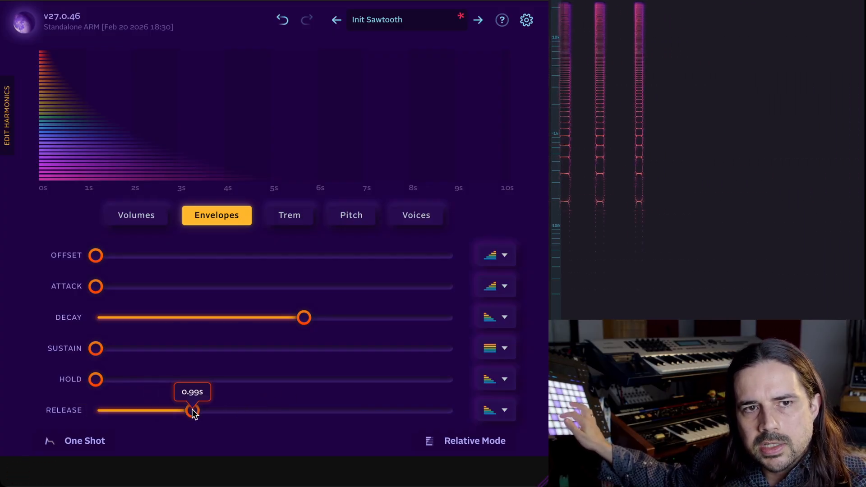
pyautogui.moveTo(193, 411)
pyautogui.mouseDown()
pyautogui.moveTo(228, 413)
pyautogui.moveTo(201, 411)
pyautogui.mouseUp()
# Set the Offset to about 1.54 s and turn on One Shot mode.
pyautogui.moveTo(108, 255); pyautogui.dragTo(218, 255)
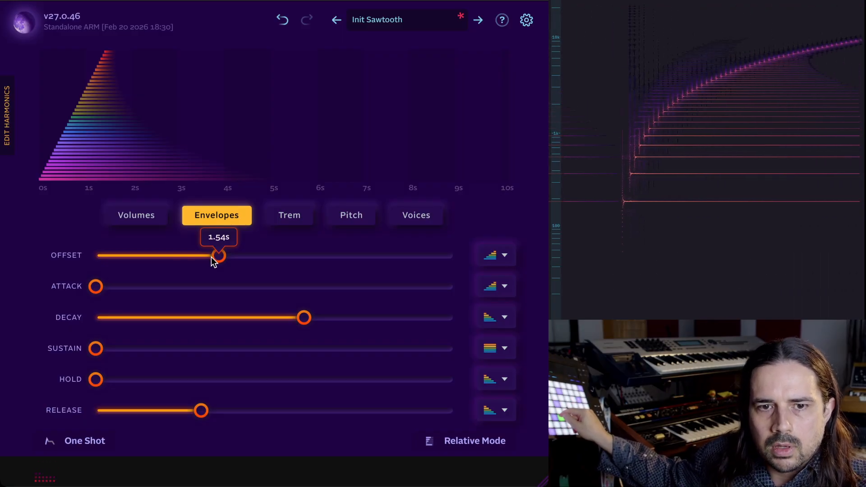
pyautogui.click(74, 440)
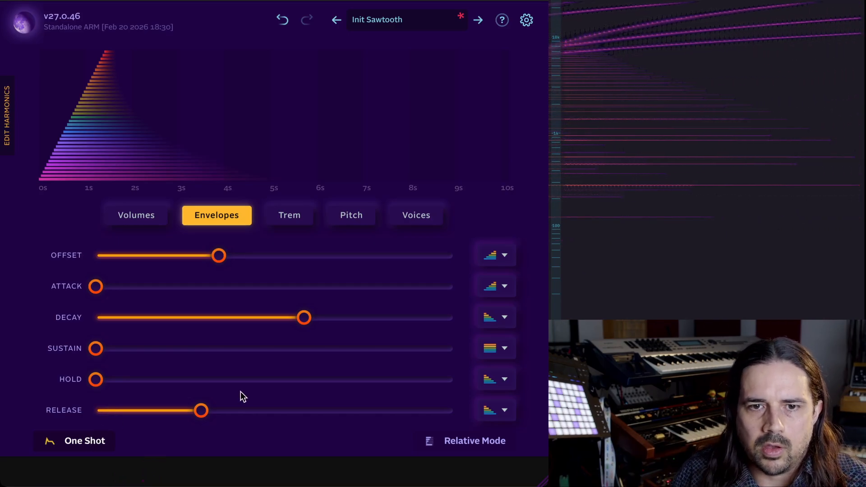
# Shorten the Release to about 493 ms and reload the Init Sawtooth preset.
pyautogui.moveTo(201, 410); pyautogui.dragTo(176, 410)
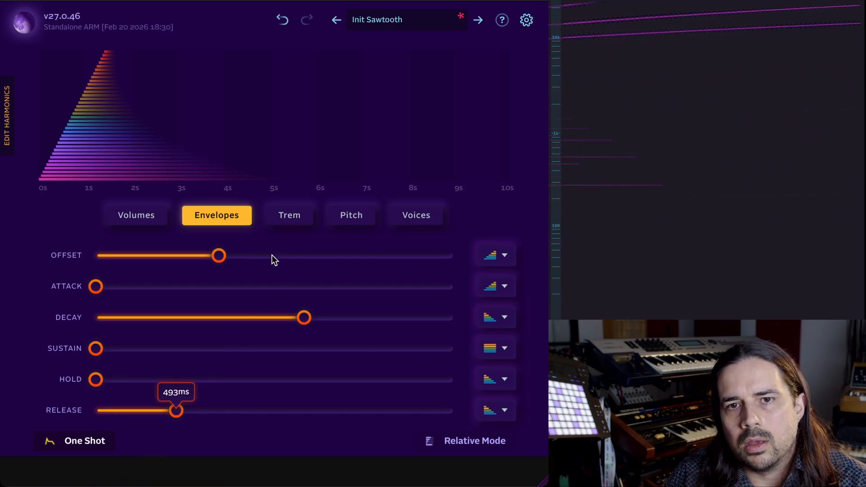
pyautogui.click(380, 17)
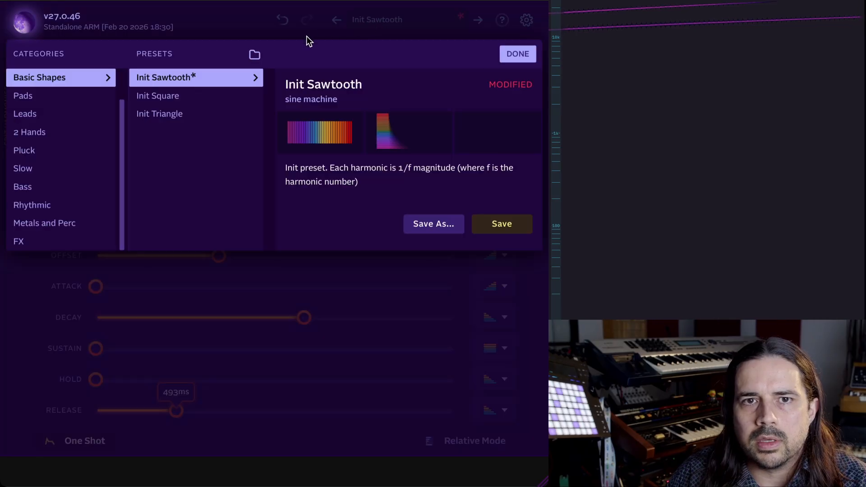
pyautogui.click(234, 74)
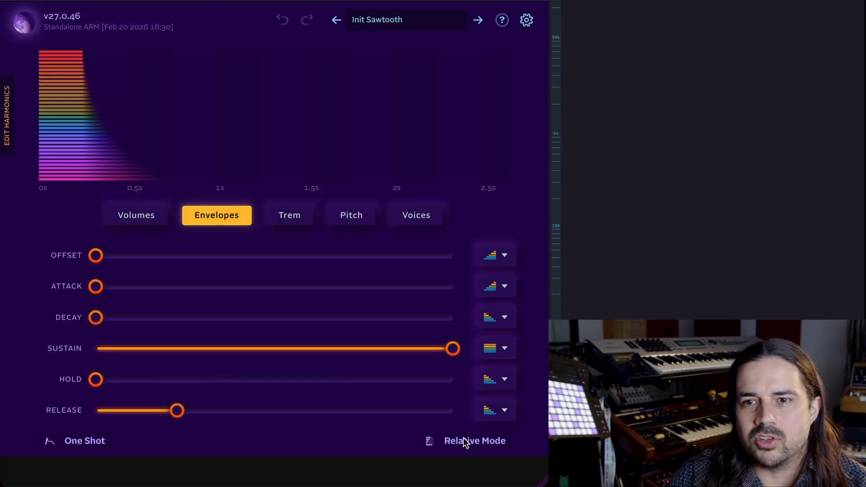
# Open the Offset curve editor and set its offset to about 6.82 s with the Low To High shape.
pyautogui.click(491, 254)
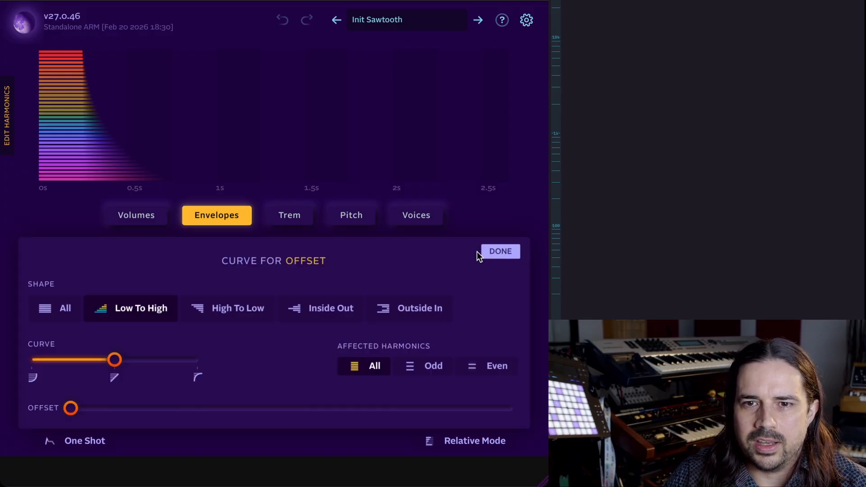
pyautogui.moveTo(92, 408); pyautogui.dragTo(329, 409)
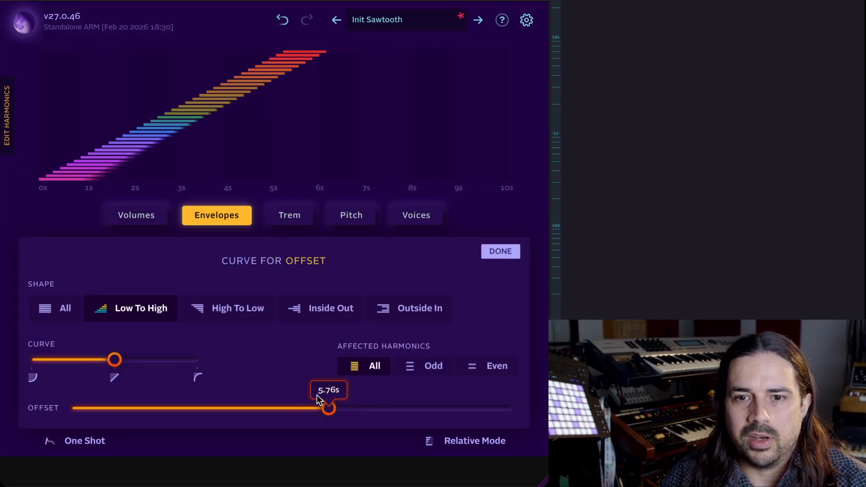
pyautogui.moveTo(331, 409); pyautogui.dragTo(348, 410)
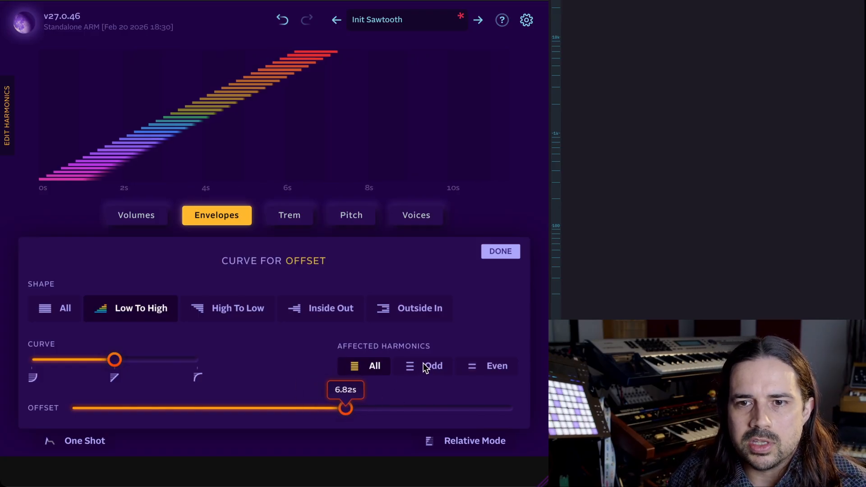
# Try the High To Low offset shape, then return to Low To High.
pyautogui.click(218, 307)
pyautogui.click(175, 309)
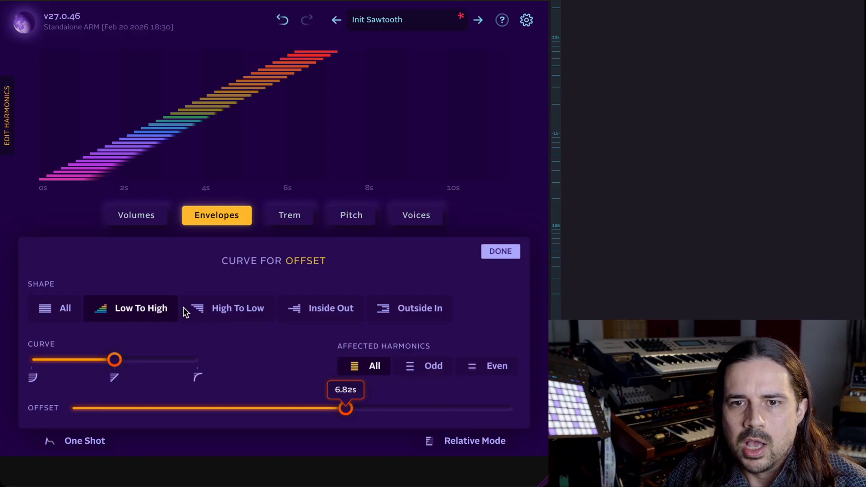
pyautogui.click(237, 305)
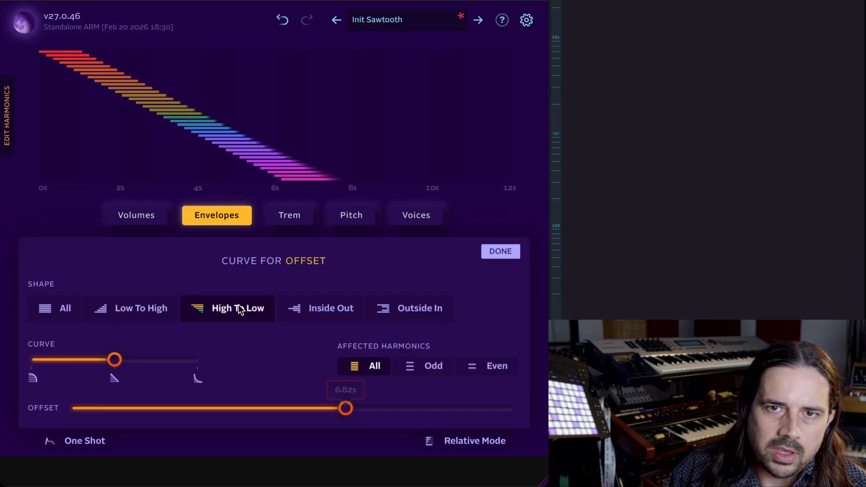
pyautogui.click(125, 307)
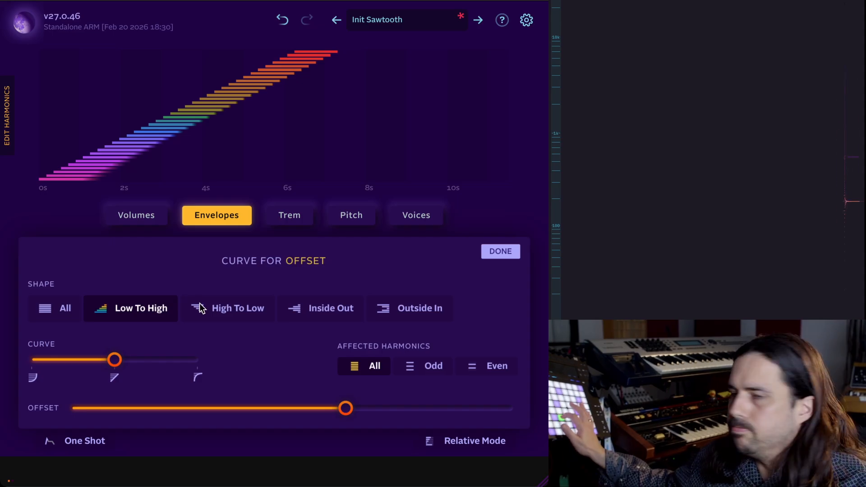
# Limit the offset curve to Odd harmonics and try the Inside Out and High To Low shapes.
pyautogui.click(411, 366)
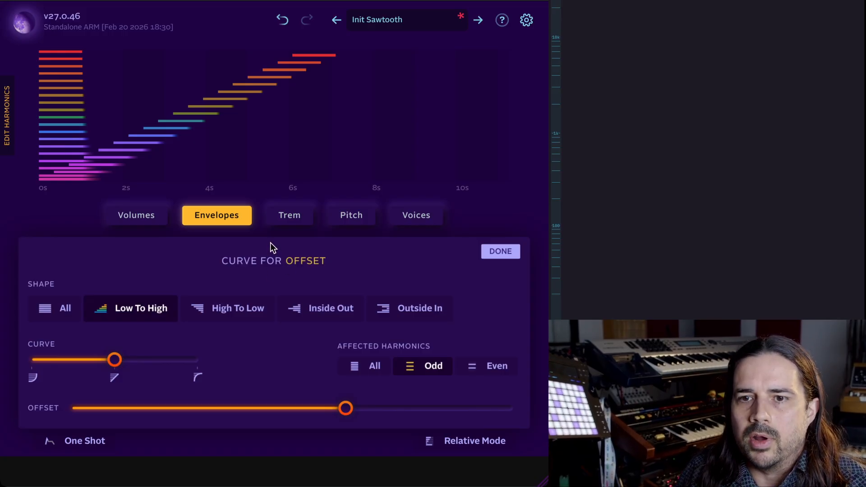
pyautogui.click(342, 315)
pyautogui.click(269, 312)
# Switch back to All harmonics and cycle through the Outside In, Low To High, High To Low and Inside Out shapes.
pyautogui.click(372, 359)
pyautogui.click(406, 310)
pyautogui.click(139, 313)
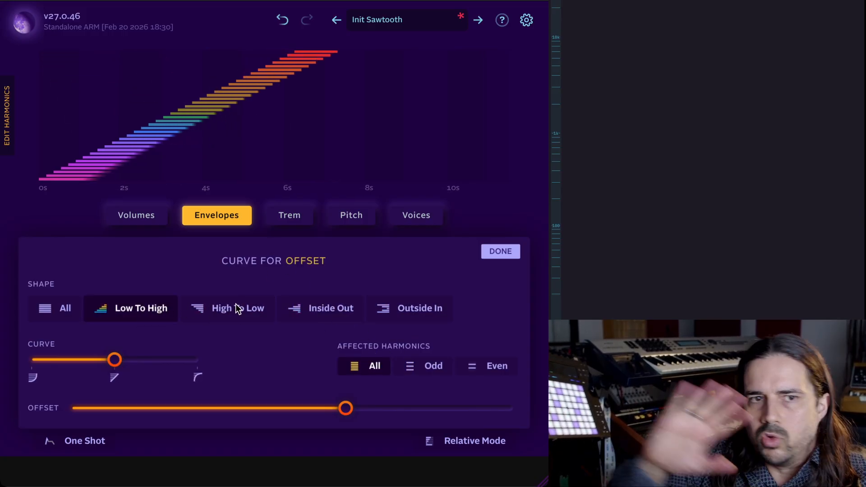
pyautogui.click(239, 309)
pyautogui.click(343, 309)
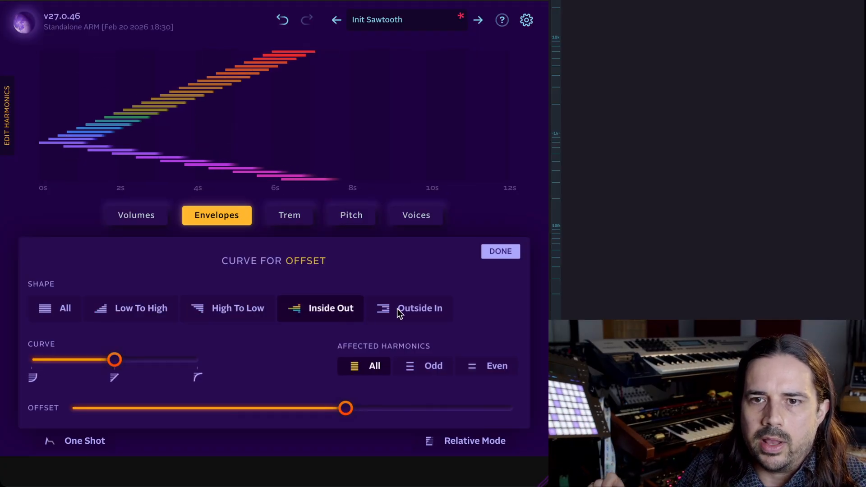
# Apply the Low To High offset shape to Odd harmonics only.
pyautogui.click(397, 308)
pyautogui.click(433, 366)
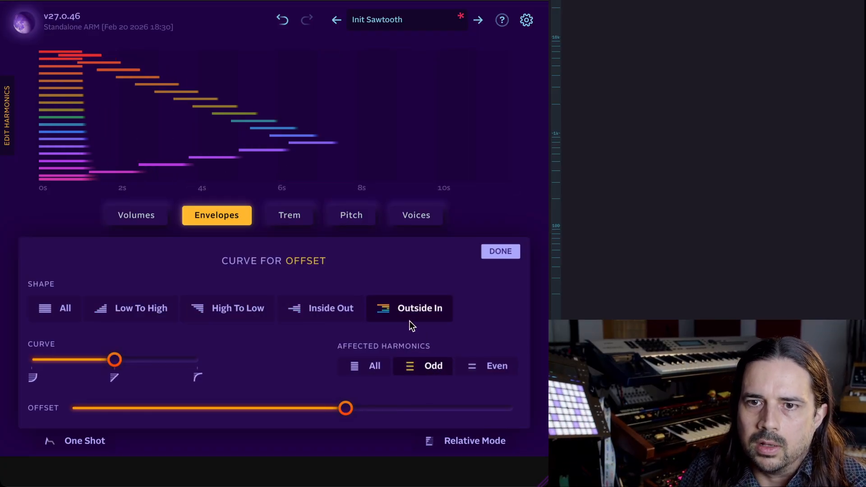
pyautogui.click(485, 372)
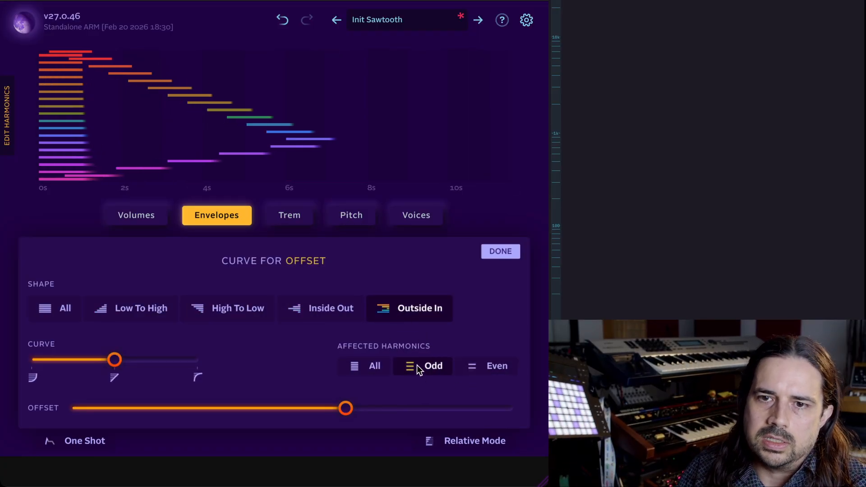
pyautogui.click(133, 306)
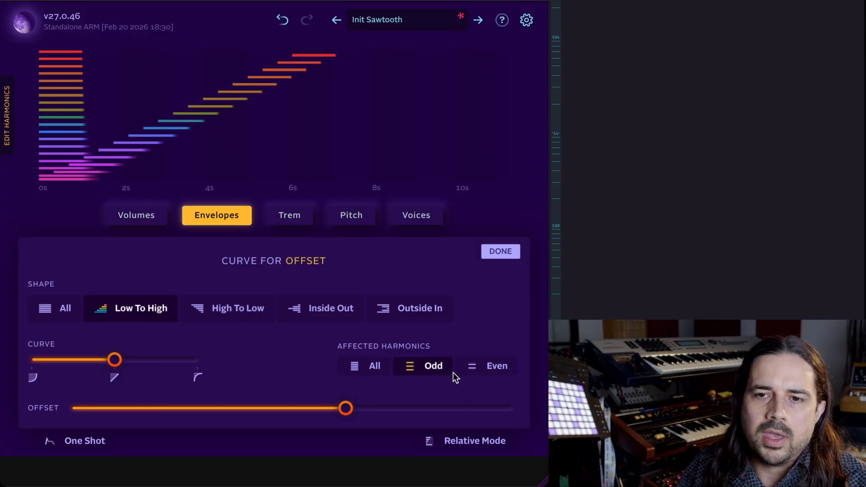
# Turn on Relative Mode and give Even harmonics a High To Low offset of about 13.48 s.
pyautogui.click(459, 440)
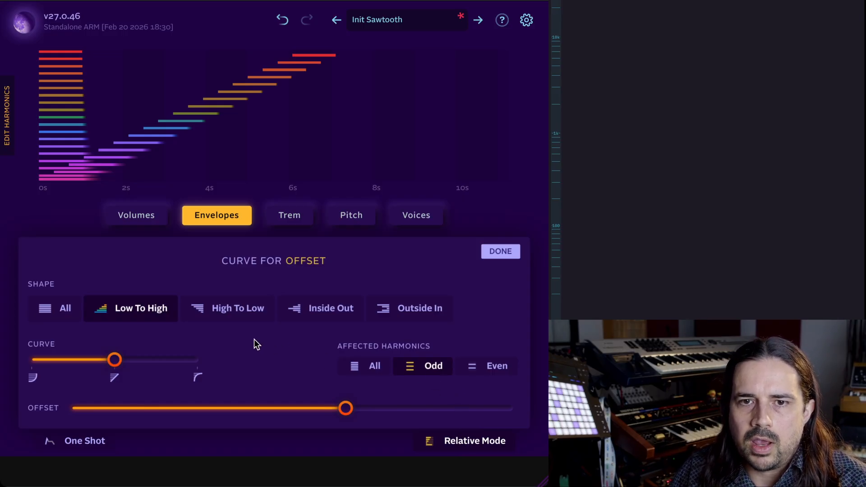
pyautogui.click(239, 309)
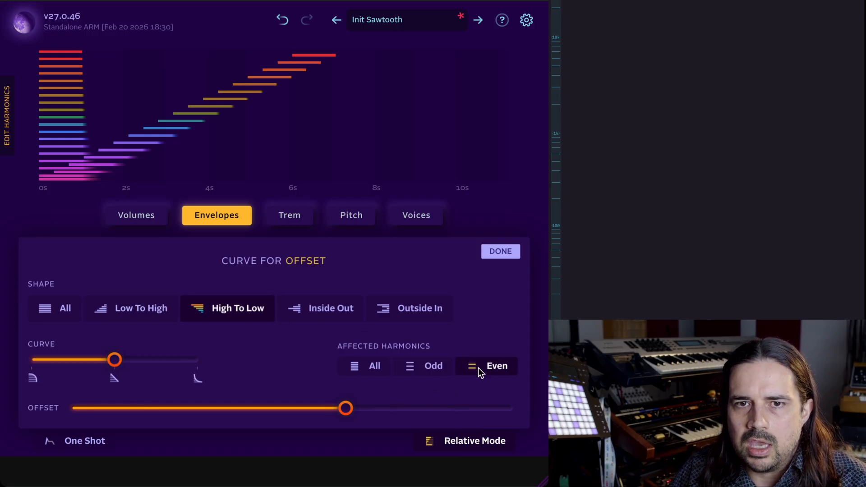
pyautogui.moveTo(357, 401); pyautogui.dragTo(418, 415)
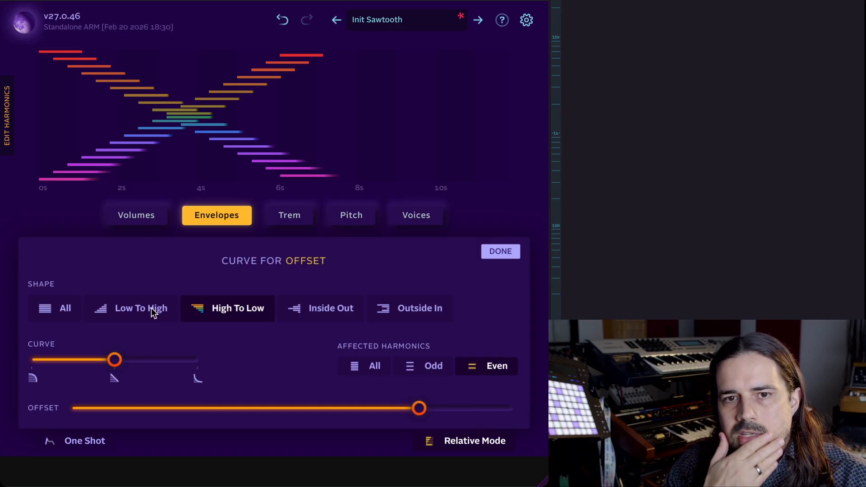
# Set the curve shape and affected harmonics to All and scale the offset to about 1.49 s.
pyautogui.click(65, 310)
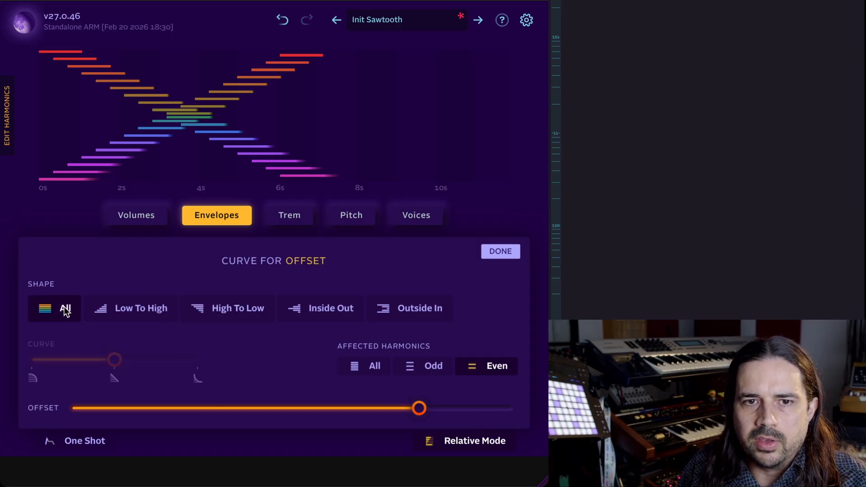
pyautogui.click(374, 366)
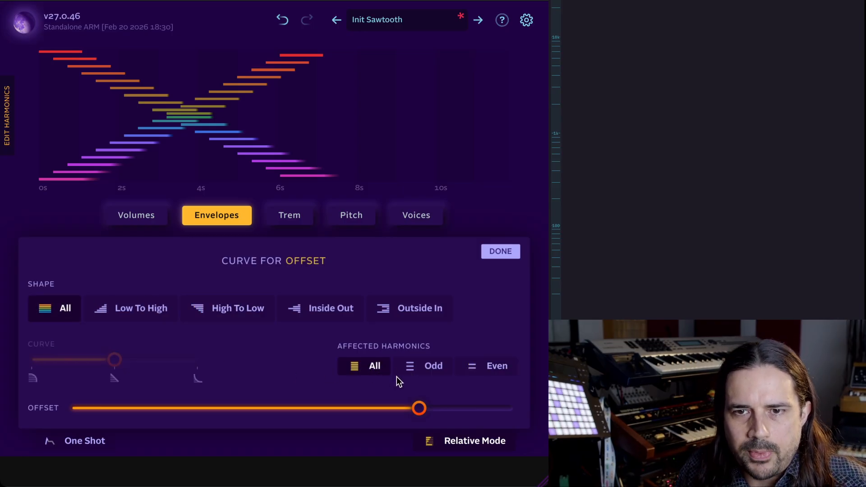
pyautogui.moveTo(419, 410)
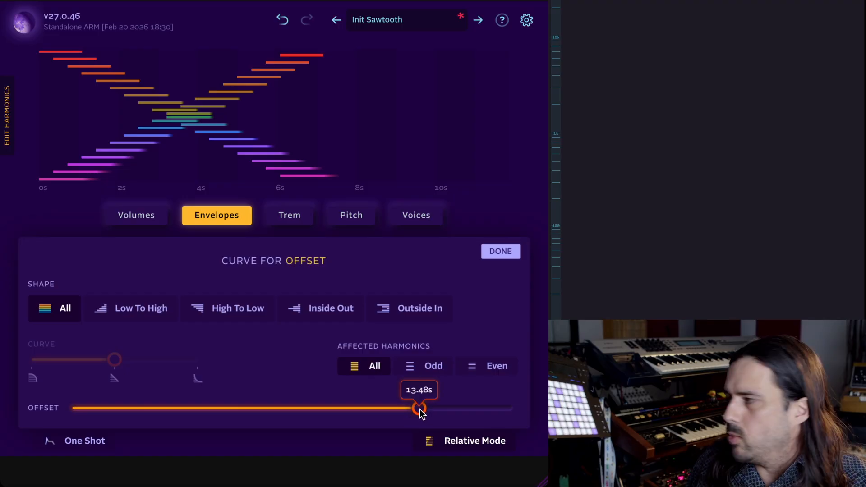
pyautogui.moveTo(420, 410); pyautogui.dragTo(221, 426)
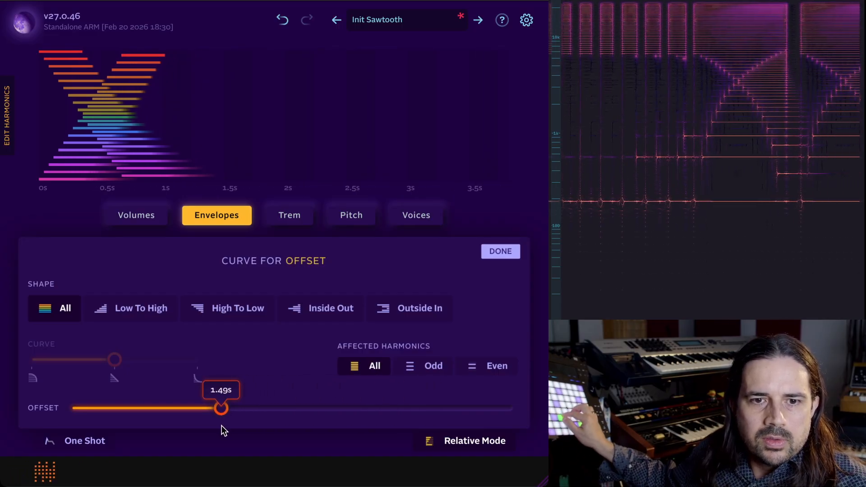
# Turn off Relative Mode and close the Offset curve editor.
pyautogui.click(450, 438)
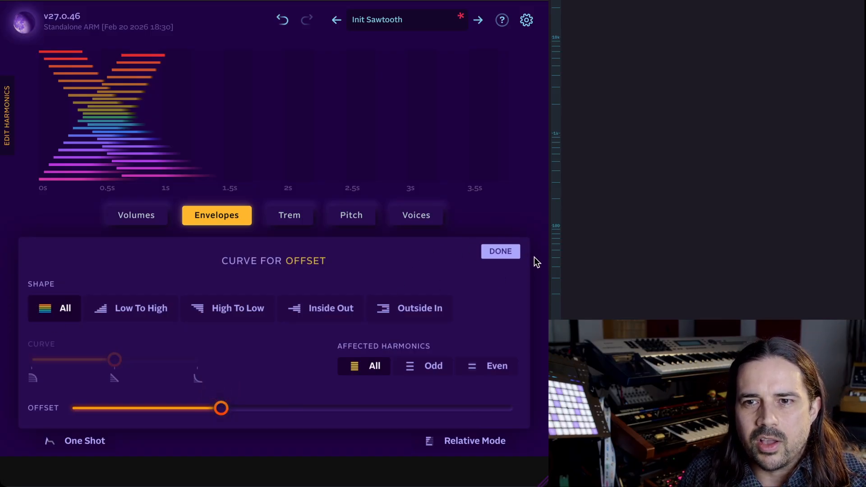
pyautogui.click(501, 251)
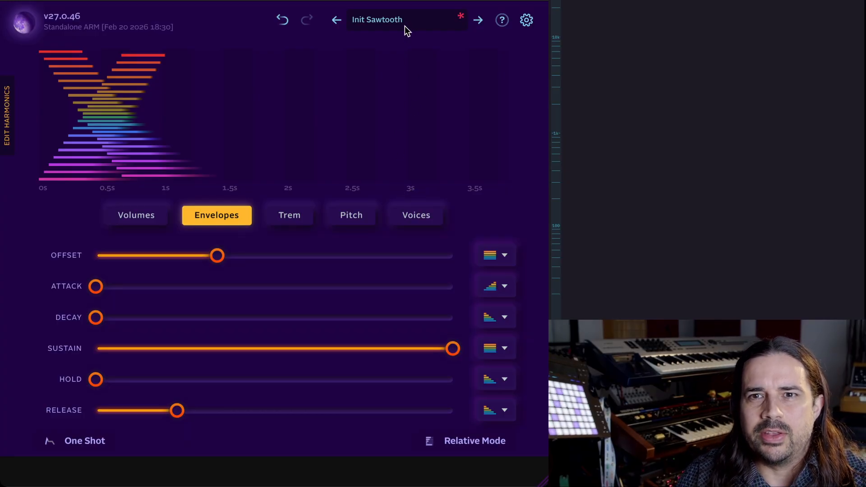
# Open the Edit Harmonics table and drag new Offset values into harmonics 1 to 3.
pyautogui.click(10, 126)
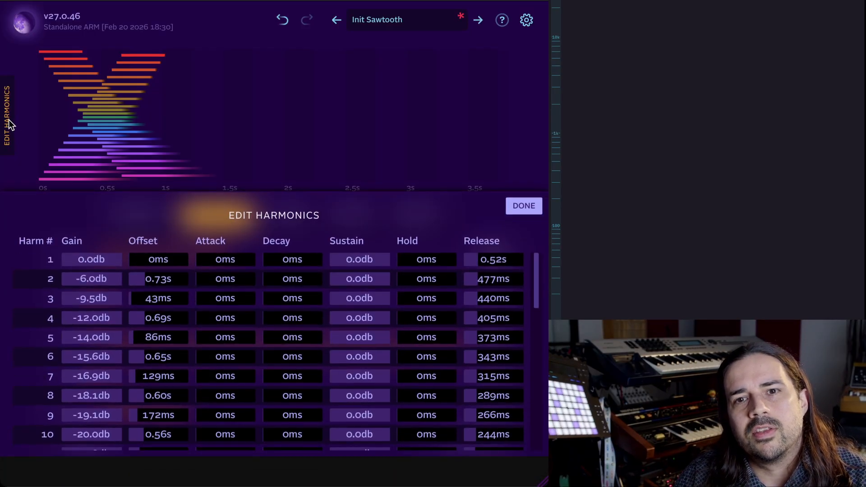
pyautogui.moveTo(86, 255); pyautogui.dragTo(169, 295)
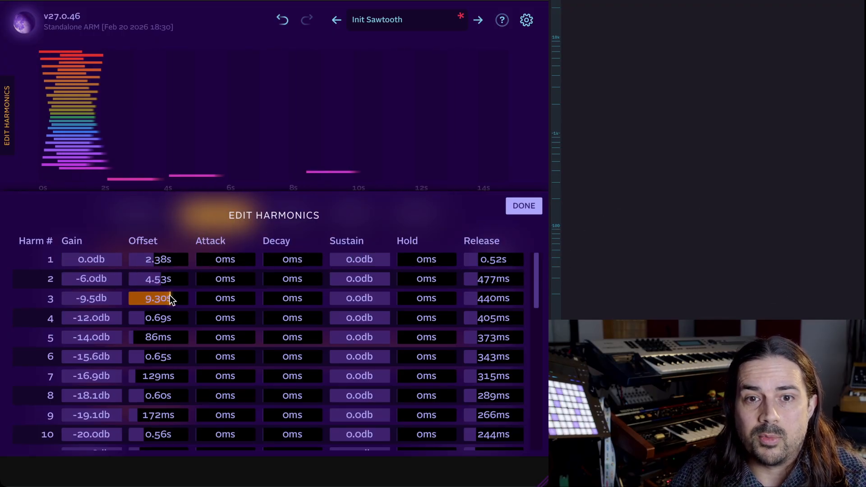
pyautogui.scroll(-10, 301, 388)
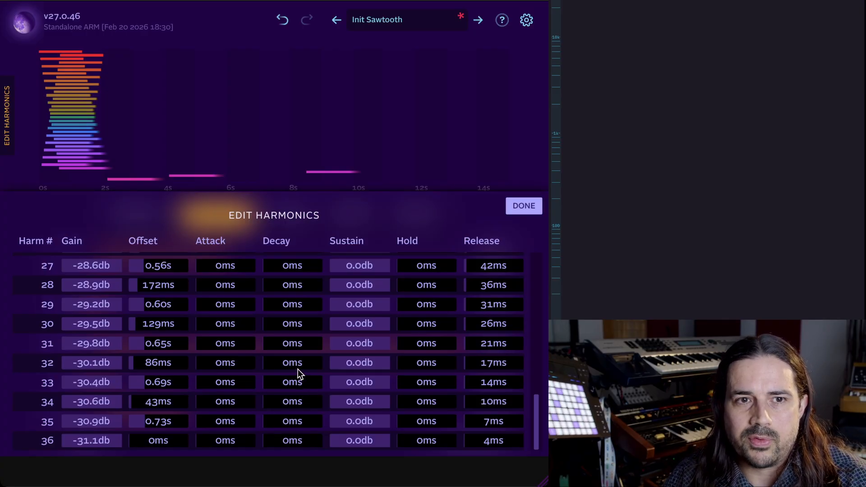
pyautogui.scroll(10, 294, 365)
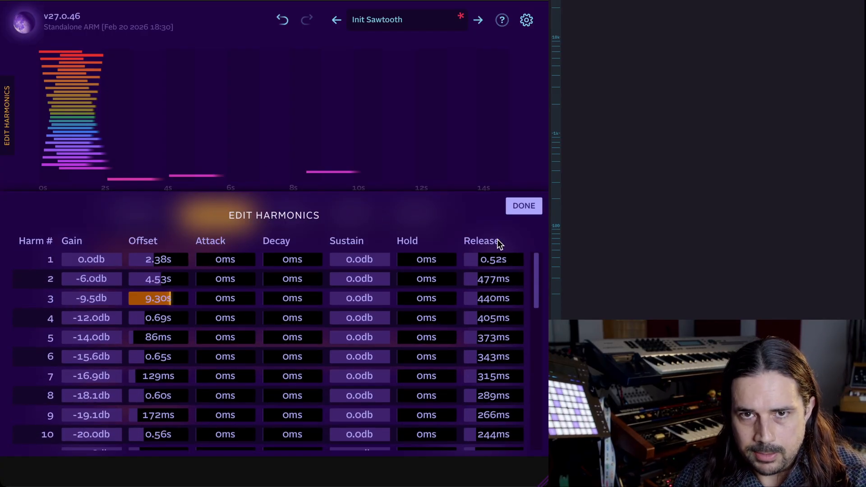
# Undo the last three harmonic edits.
pyautogui.click(282, 21)
pyautogui.click(282, 20)
pyautogui.click(283, 20)
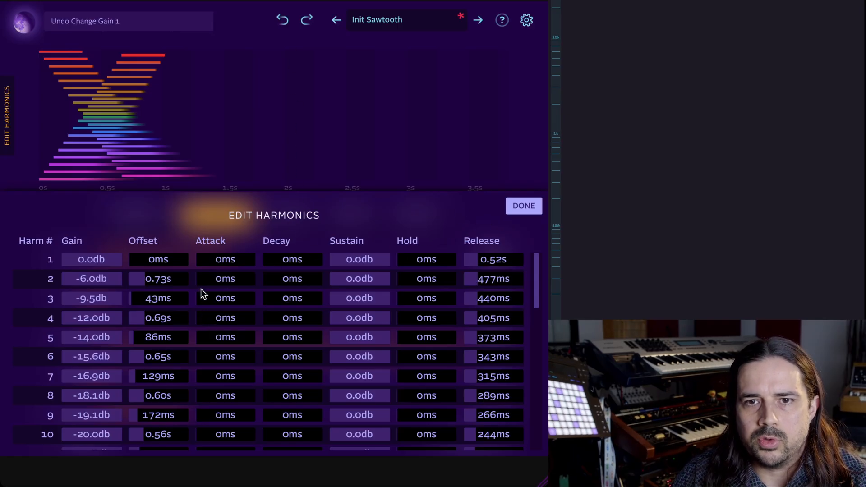
# Draw new Offset values across harmonics 1 to 4 and close the table.
pyautogui.moveTo(185, 261)
pyautogui.mouseDown()
pyautogui.moveTo(154, 280)
pyautogui.moveTo(160, 325)
pyautogui.mouseUp()
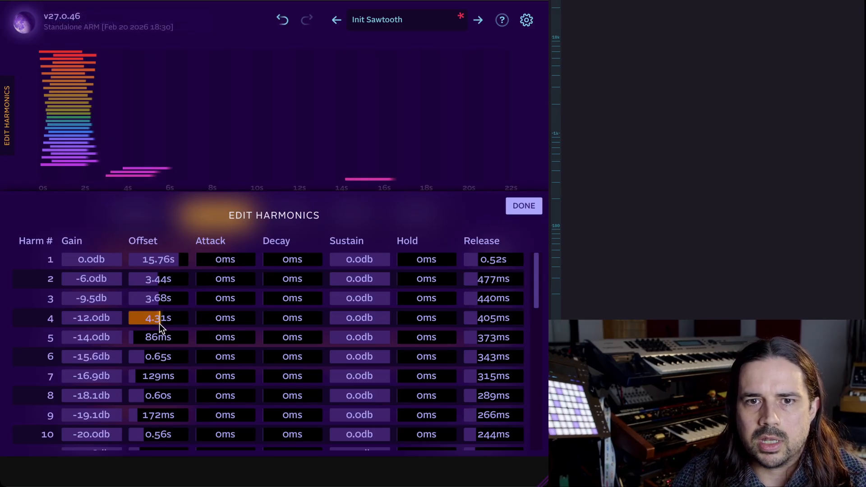
pyautogui.click(513, 206)
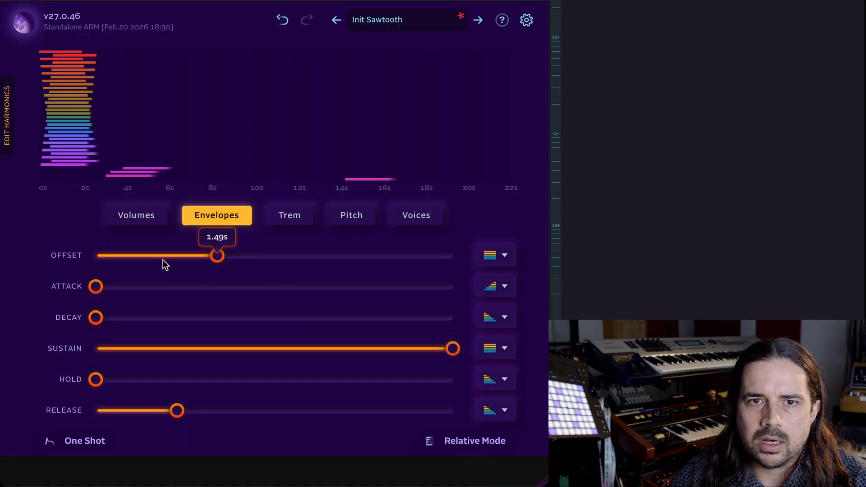
# Set the Offset to about 3.58 s for all harmonics.
pyautogui.moveTo(210, 256); pyautogui.dragTo(270, 257)
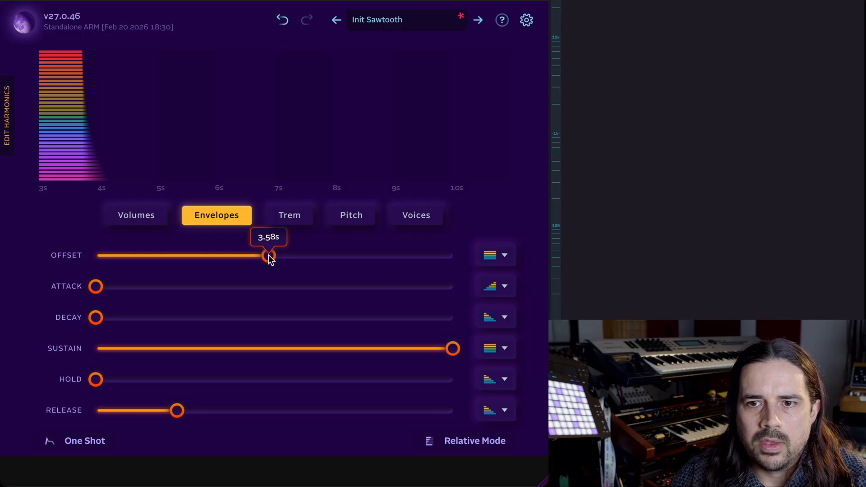
pyautogui.click(503, 257)
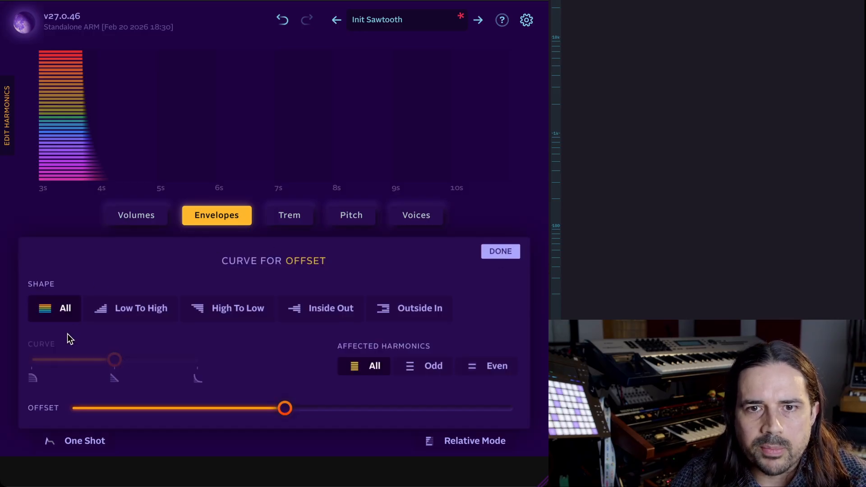
pyautogui.click(492, 258)
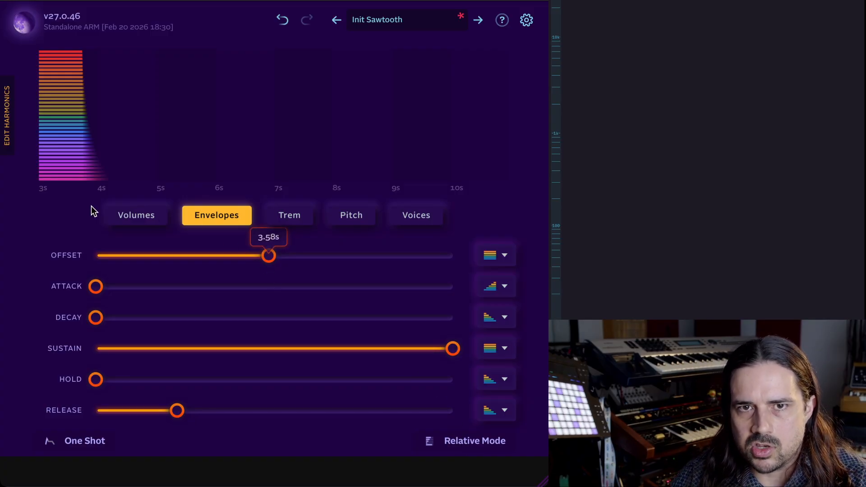
# Review the per-harmonic offsets in the Edit Harmonics table, then close it.
pyautogui.click(8, 118)
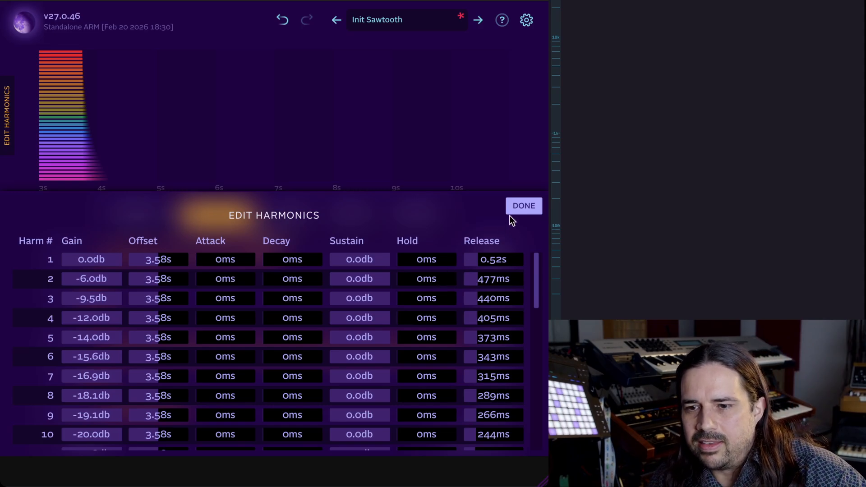
pyautogui.scroll(-5, 448, 380)
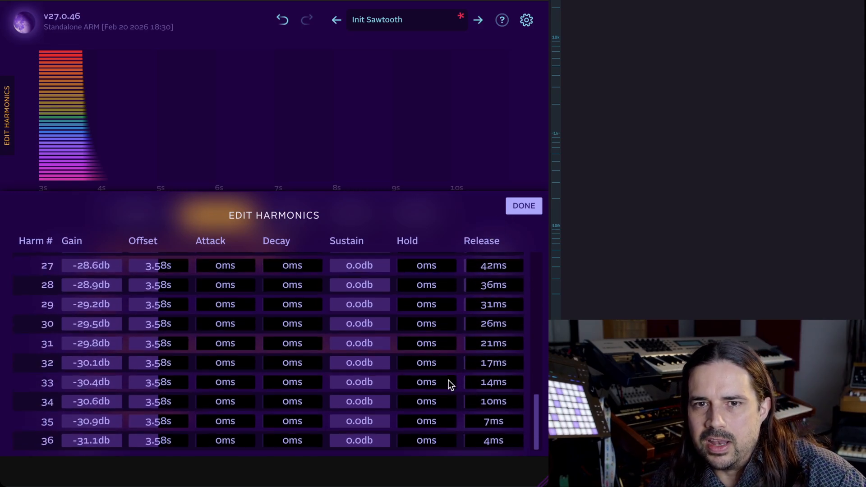
pyautogui.scroll(5, 449, 379)
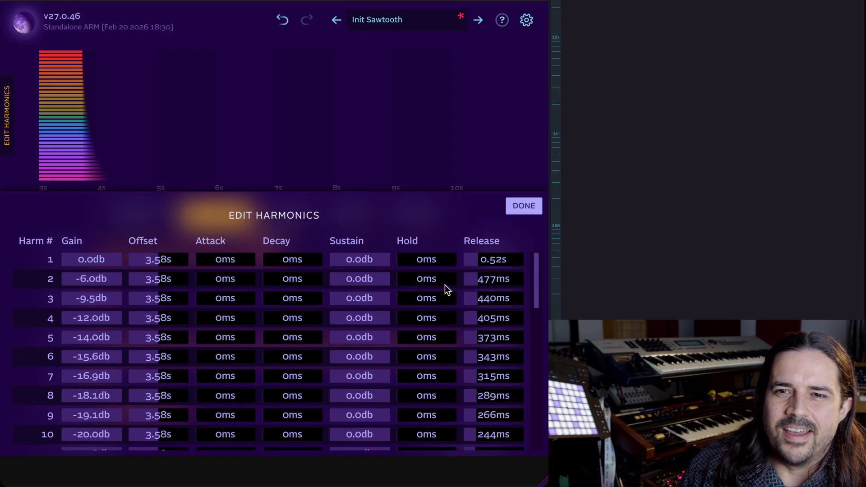
pyautogui.scroll(-7, 267, 370)
pyautogui.scroll(7, 410, 331)
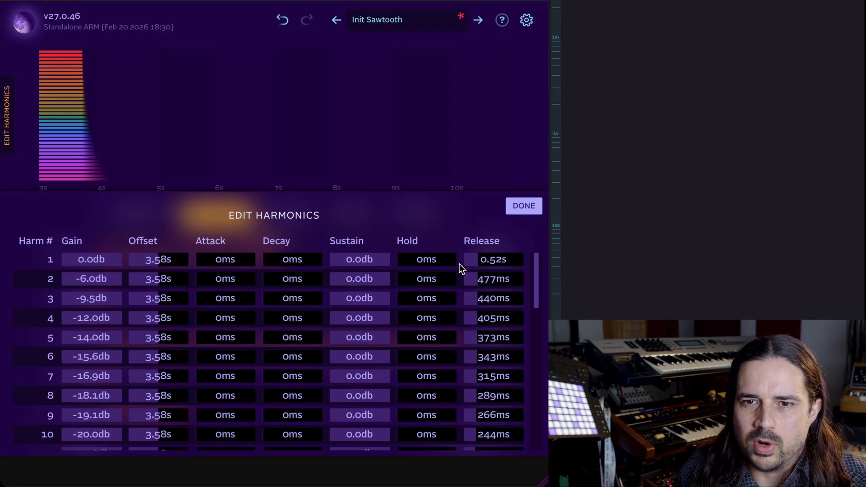
pyautogui.click(522, 207)
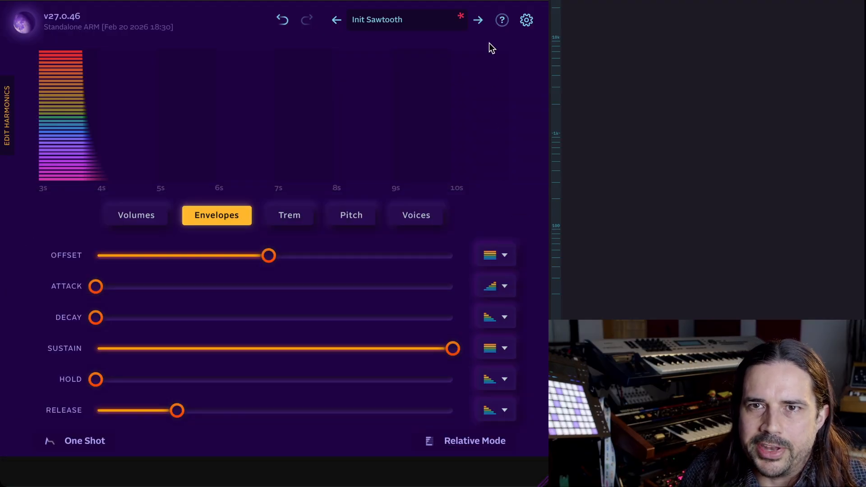